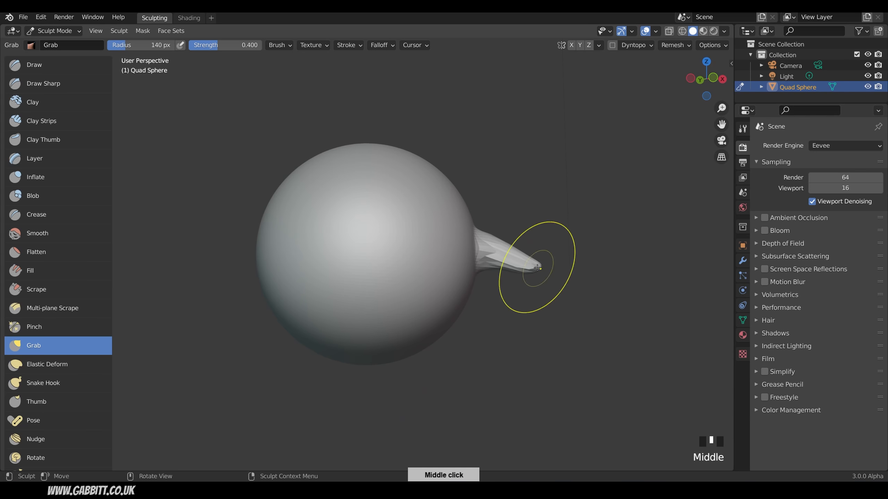
Pull the spike on the sphere's side with the Grab brush and voxel-remesh the mesh at a voxel size of about 0.0343
left_click_drag(533, 276, 536, 260)
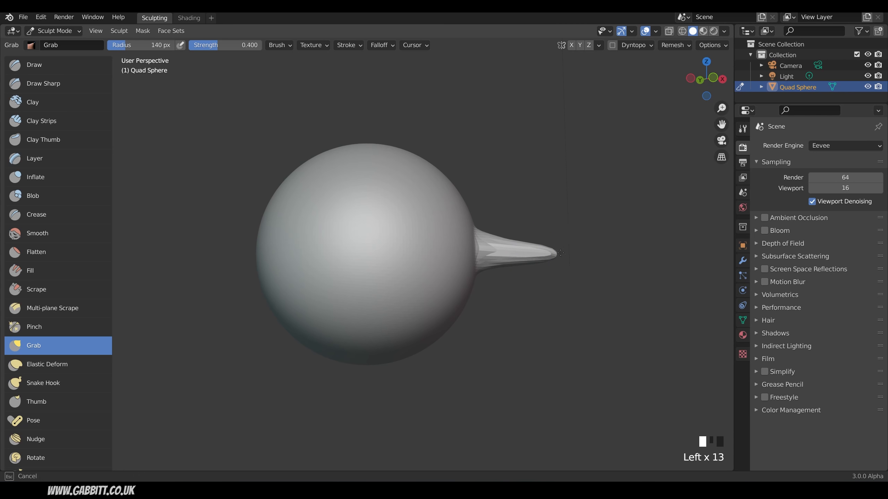
middle_click_drag(608, 265, 557, 284)
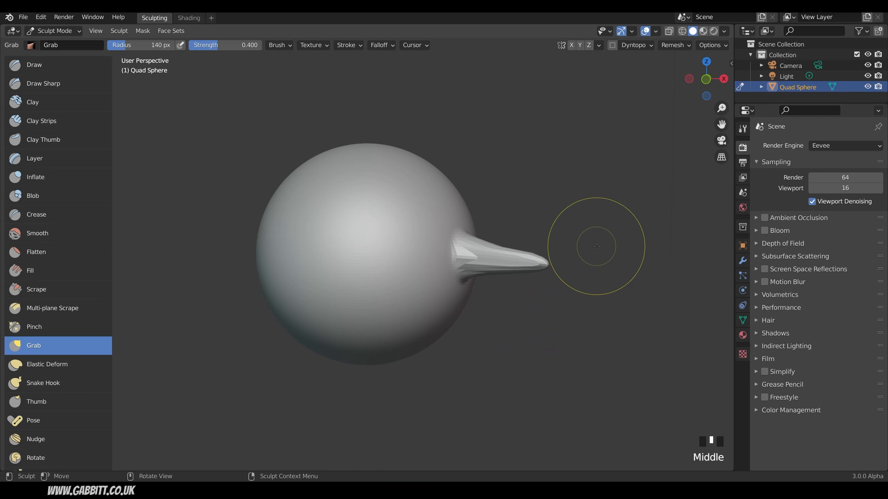
key("shift+r")
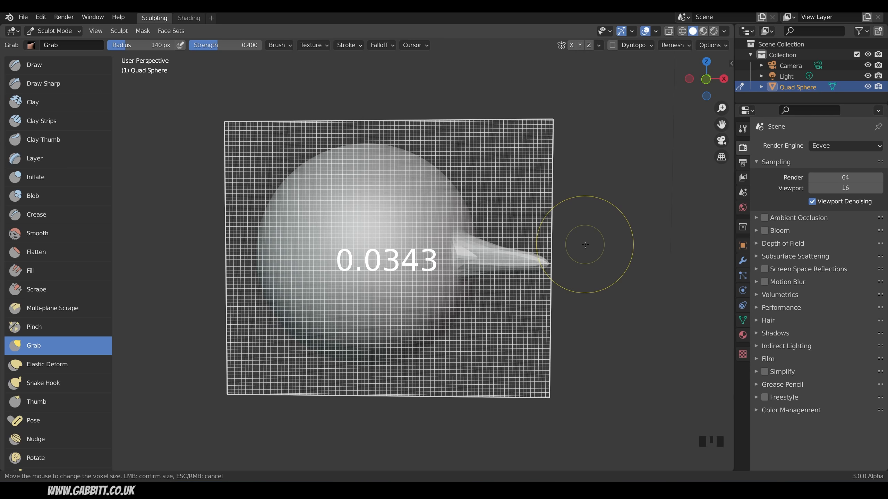
left_click(585, 245)
key("ctrl+r")
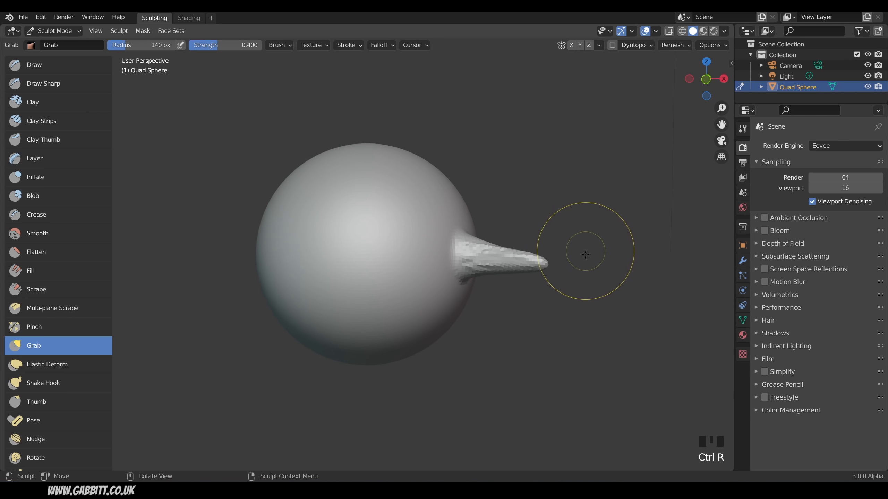
Smooth the remeshed spike and its joint with the sphere
middle_click_drag(585, 248, 509, 278)
left_click_drag(509, 277, 560, 303, "shift")
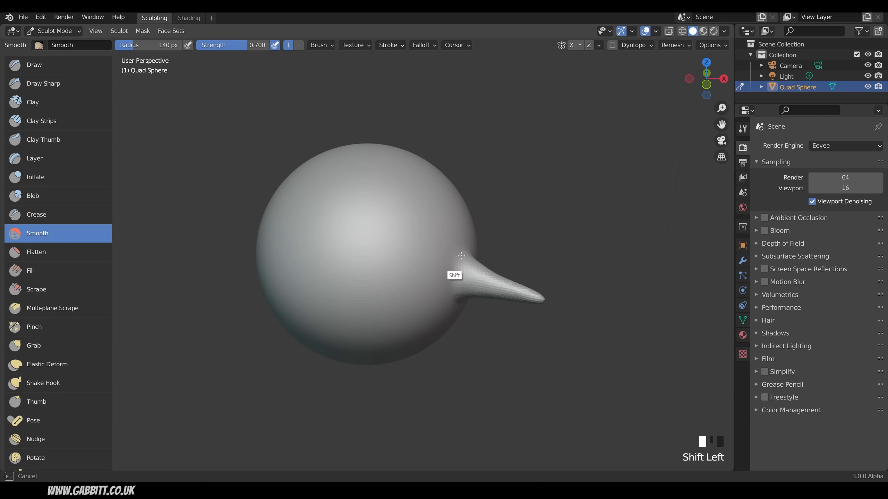
middle_click_drag(461, 255, 599, 259)
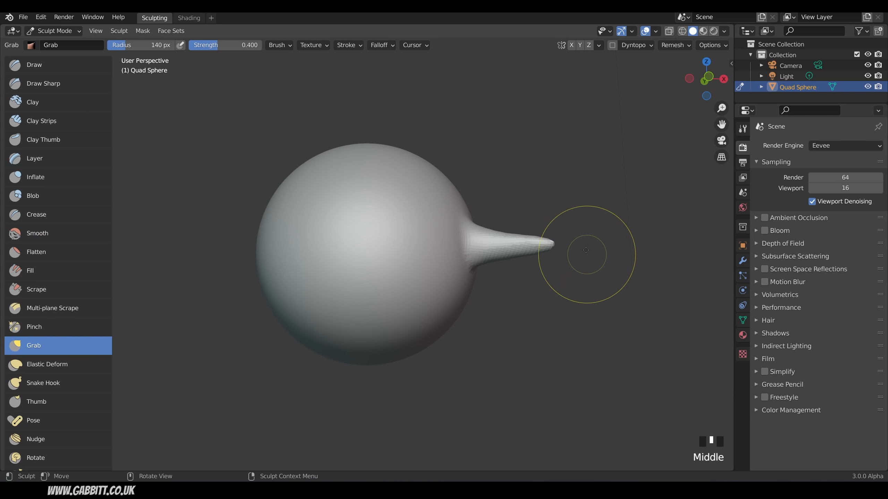
Undo the sculpting edits back to the plain sphere
key("ctrl+z")
key("ctrl+z")
key("ctrl+z")
key("ctrl+z")
key("ctrl+z")
key("ctrl+z")
key("ctrl+z")
key("ctrl+z")
key("ctrl+z")
key("ctrl+z")
key("ctrl+z")
key("ctrl+z")
key("ctrl+z")
key("ctrl+z")
key("ctrl+z")
key("ctrl+z")
key("ctrl+z")
key("ctrl+z")
key("ctrl+z")
key("ctrl+z")
key("ctrl+z")
key("ctrl+z")
key("ctrl+z")
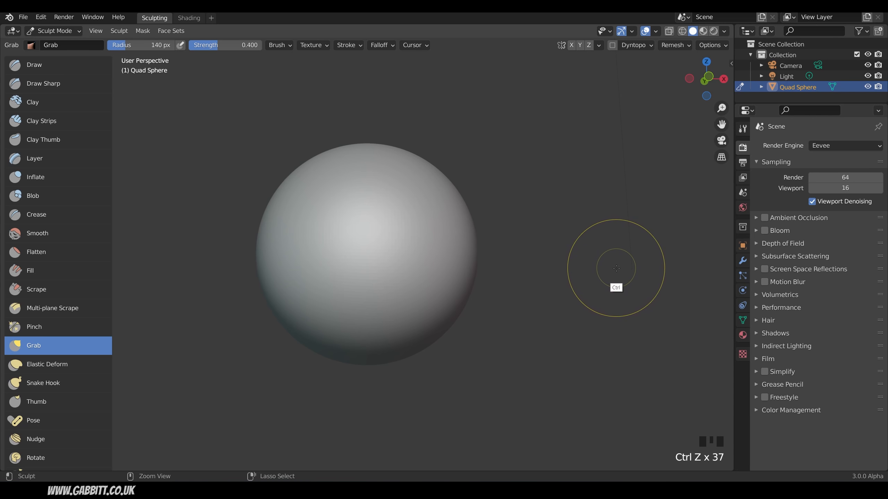
middle_click_drag(619, 293, 581, 289)
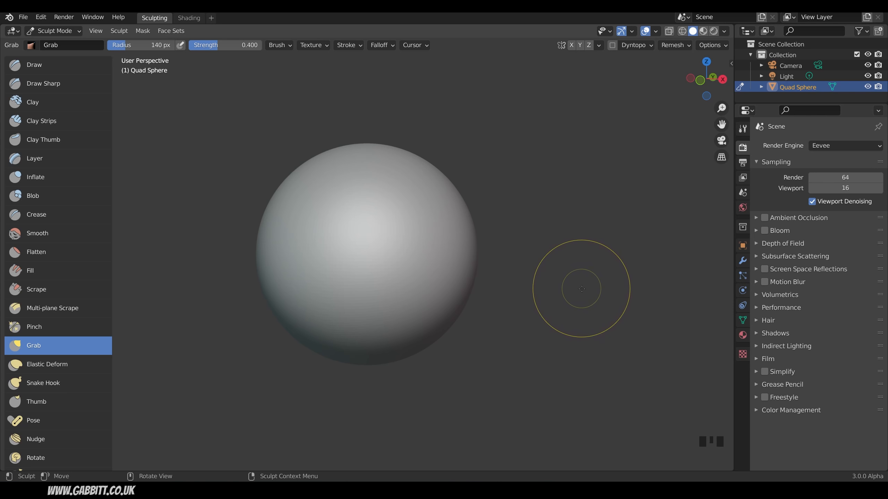
Paint a round mask spot on the front of the sphere with the Mask brush at a radius of about 73 px
middle_click_drag(70, 419, 97, 176)
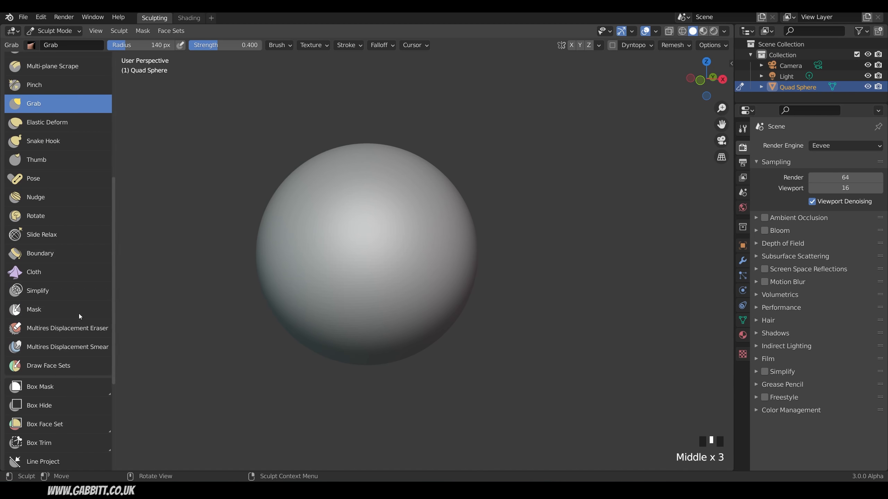
left_click(58, 312)
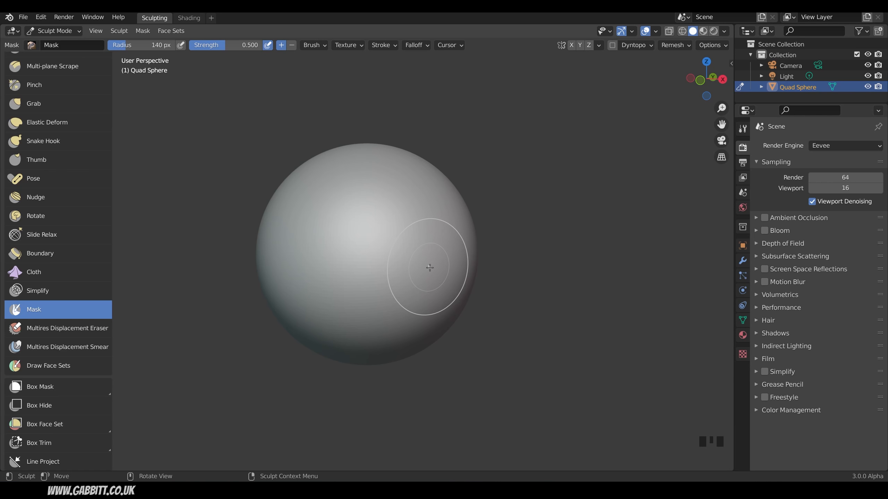
key("f")
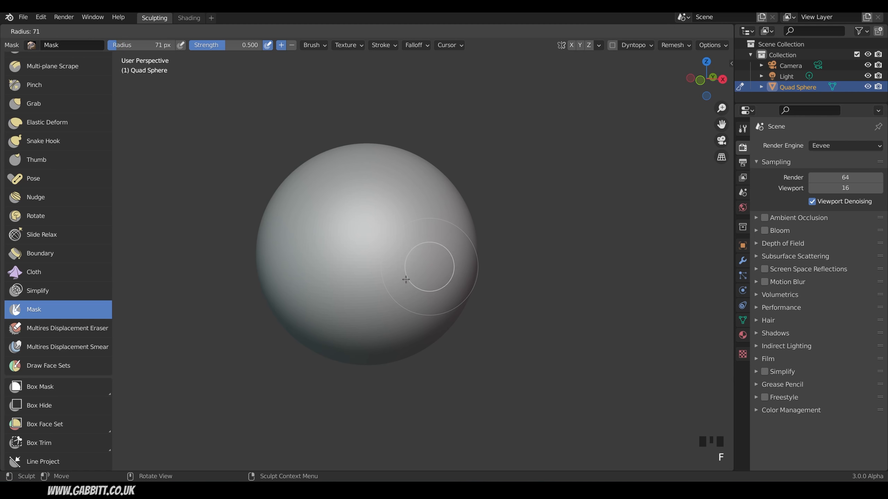
left_click(406, 279)
left_click_drag(400, 266, 401, 268)
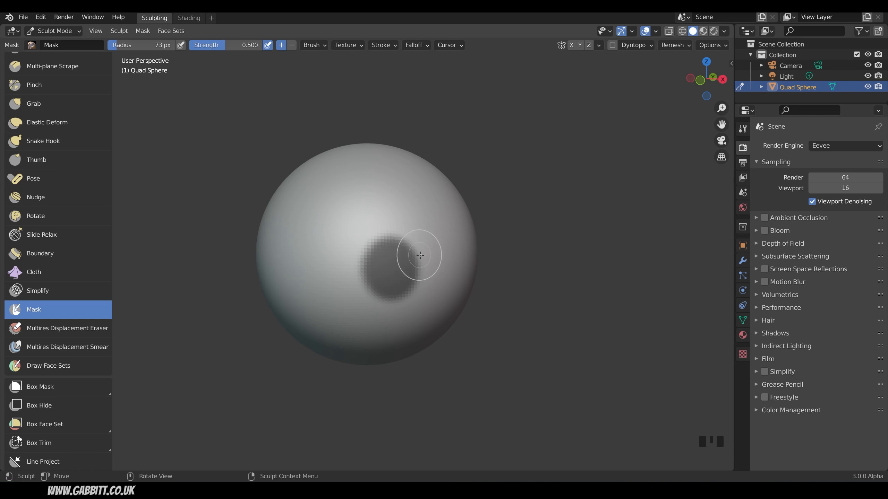
Try Draw brush strokes over and around the masked spot, and undo them
middle_click_drag(74, 88, 78, 157)
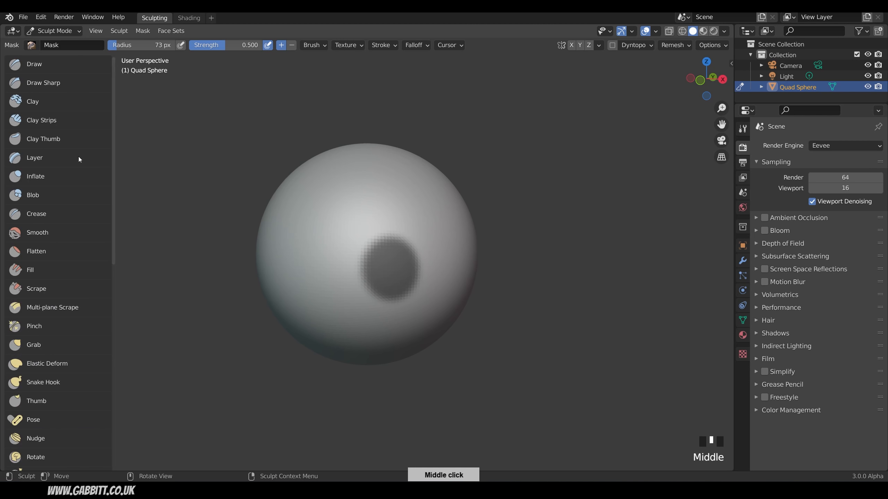
left_click(71, 68)
mouse_move(373, 234)
left_mouse_down()
mouse_move(354, 279)
mouse_move(395, 228)
mouse_move(382, 293)
mouse_move(416, 265)
mouse_move(430, 280)
left_mouse_up()
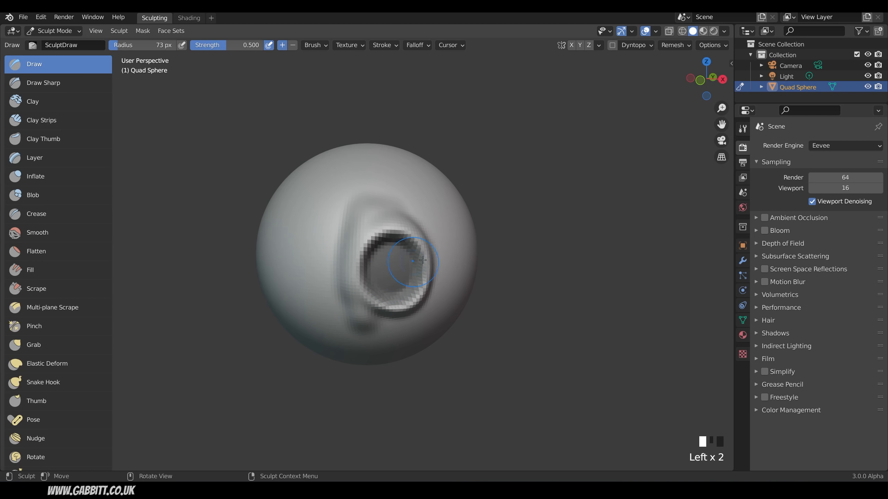
middle_click_drag(430, 280, 486, 258)
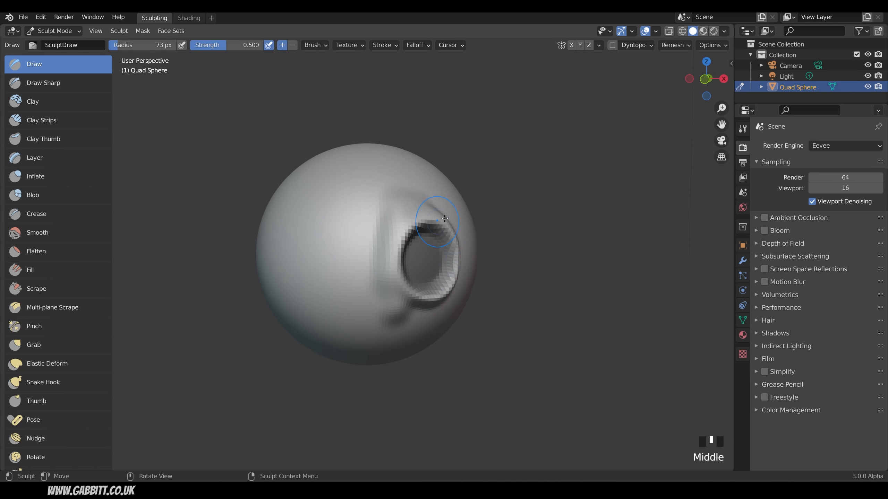
key("ctrl+z")
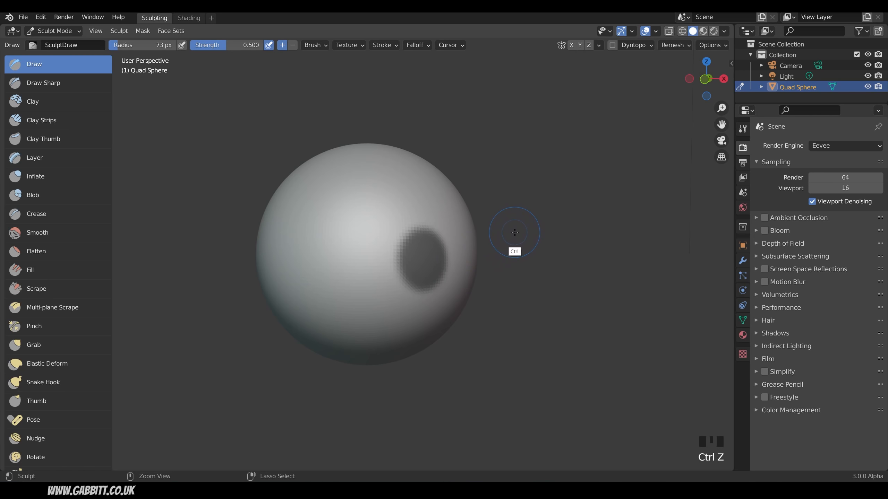
Invert the mask so that only the round spot stays editable
key("ctrl+i")
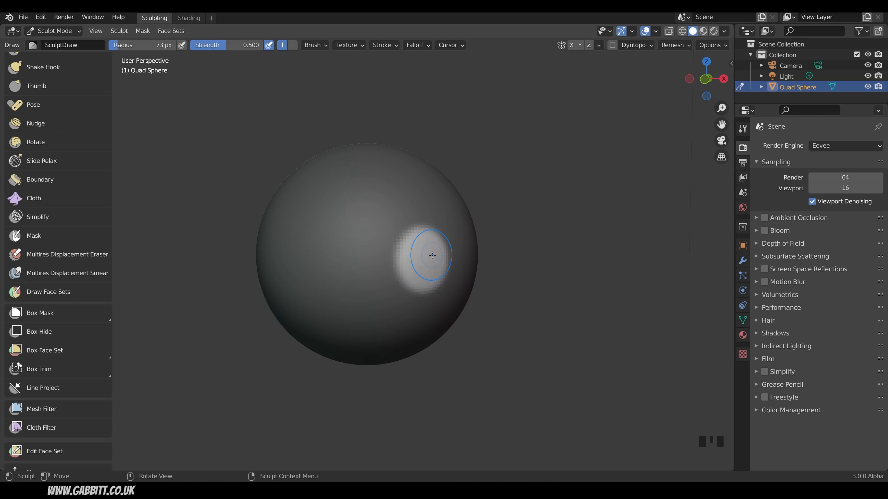
Try pulling the unmasked spot outward with the Grab brush at a radius of about 144 px, and undo it
middle_click_drag(77, 124, 77, 274)
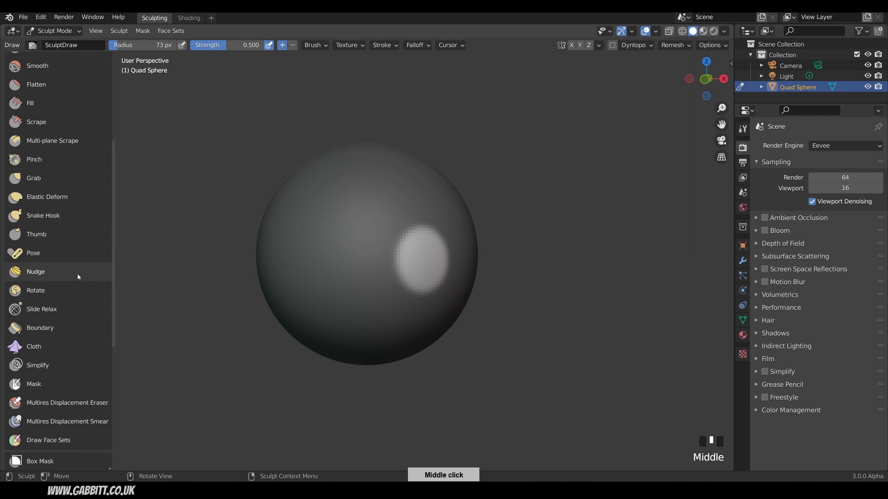
left_click(63, 181)
middle_click_drag(468, 277, 489, 278)
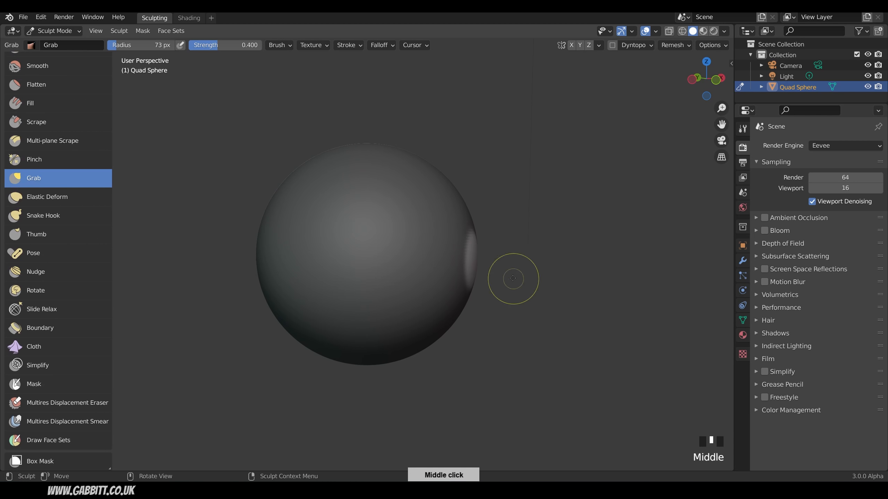
key("f")
left_click(521, 276)
left_click_drag(474, 259, 624, 254)
middle_click_drag(590, 284, 520, 318)
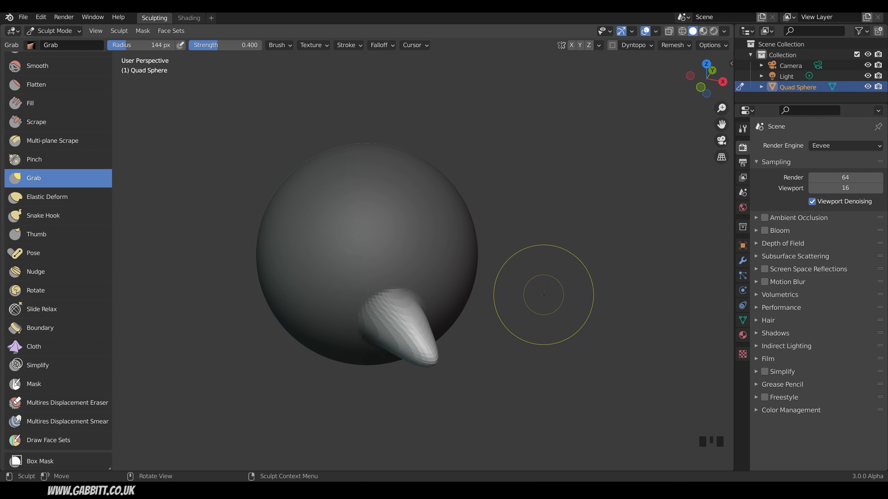
key("ctrl+z")
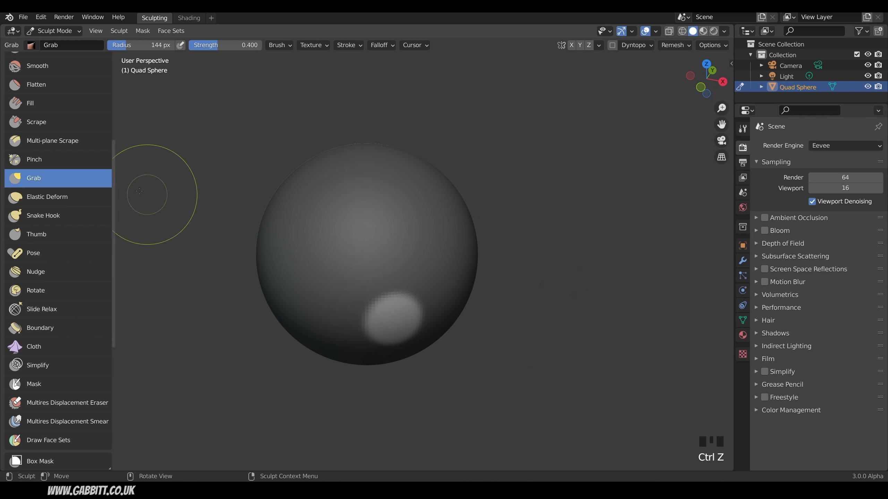
Extrude the unmasked spot outward from the sphere's side into a long cylinder with the Move tool
middle_click_drag(76, 389, 116, 138)
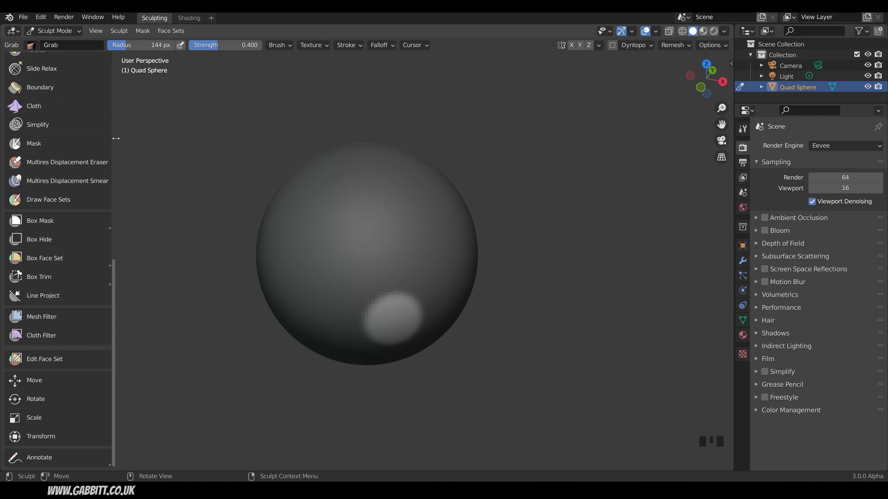
left_click(66, 381)
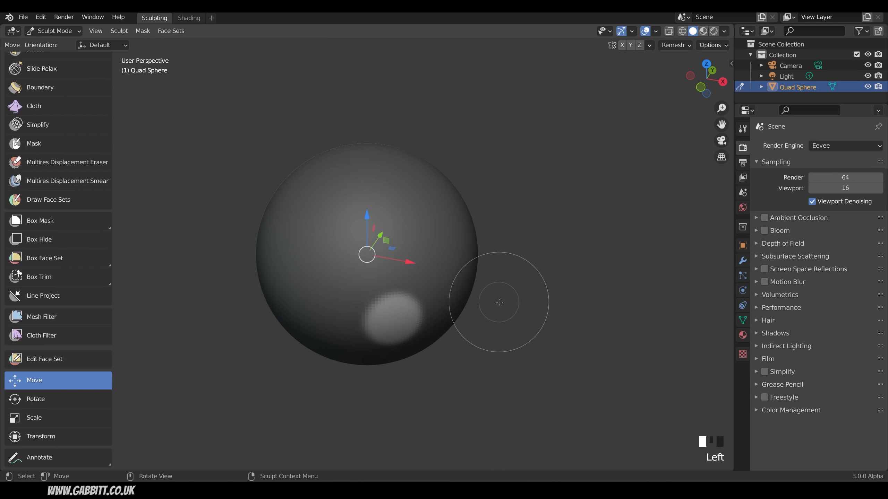
middle_click_drag(499, 302, 579, 297)
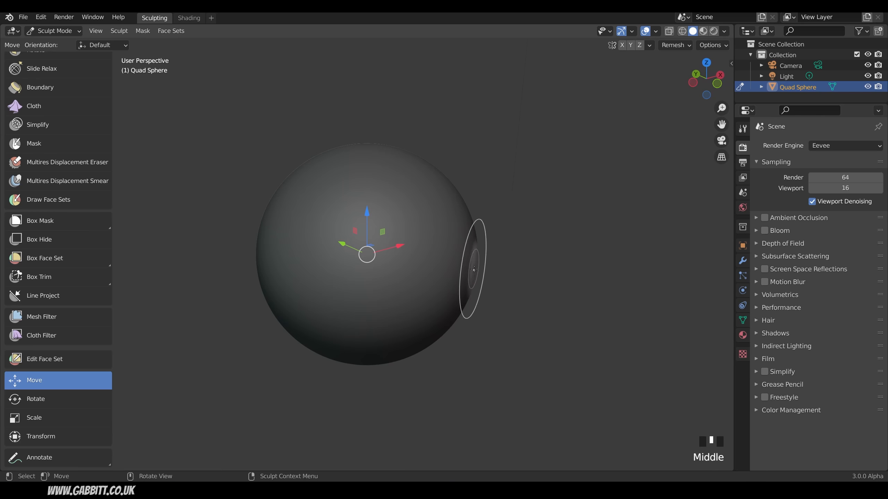
mouse_move(474, 269)
left_mouse_down()
mouse_move(579, 323)
mouse_move(615, 293)
mouse_move(581, 354)
left_mouse_up()
middle_click(582, 354)
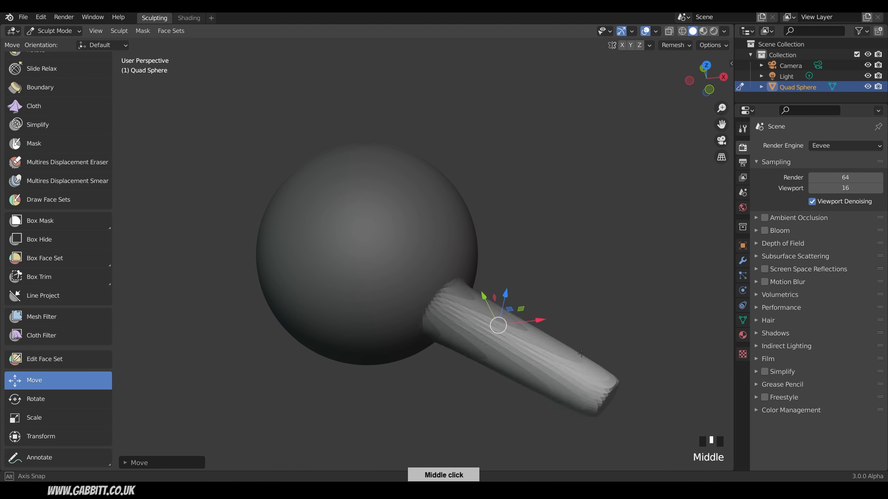
mouse_move(582, 354)
middle_mouse_down()
mouse_move(560, 318)
mouse_move(572, 294)
mouse_move(587, 322)
mouse_move(550, 347)
mouse_move(594, 325)
mouse_move(682, 319)
middle_mouse_up()
key("ctrl+z")
key("ctrl+z")
left_click_drag(477, 255, 630, 254)
middle_click_drag(630, 254, 553, 320)
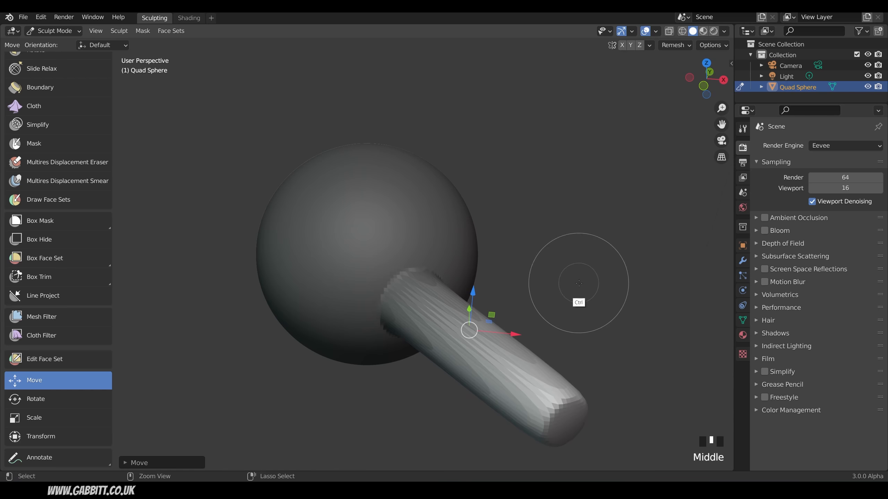
Adjust the extruded cylinder's direction with the Move tool so it points straight out from the sphere
scroll(581, 284, "down", 2)
middle_click_drag(573, 357, 524, 360)
left_click_drag(423, 363, 395, 331)
middle_click_drag(426, 331, 522, 267)
left_click_drag(527, 259, 524, 259)
mouse_move(524, 261)
middle_mouse_down()
mouse_move(492, 315)
mouse_move(535, 266)
middle_mouse_up()
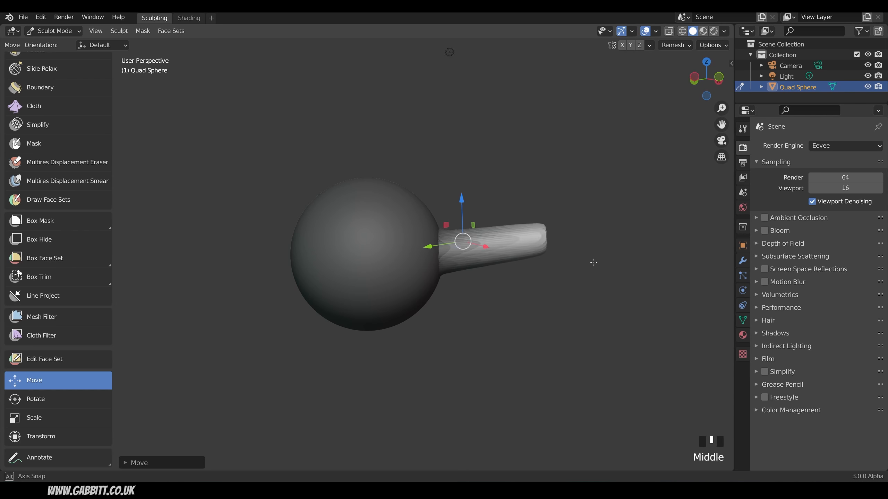
left_click_drag(547, 271, 549, 252)
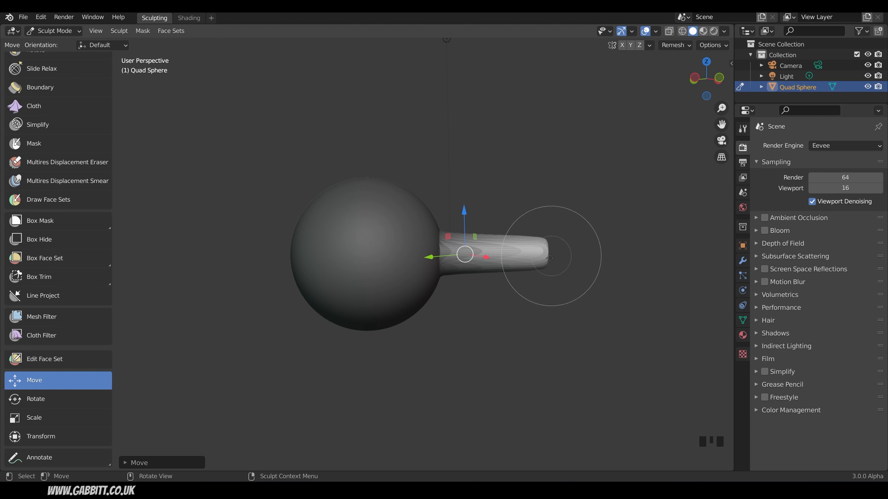
middle_click_drag(580, 275, 486, 304)
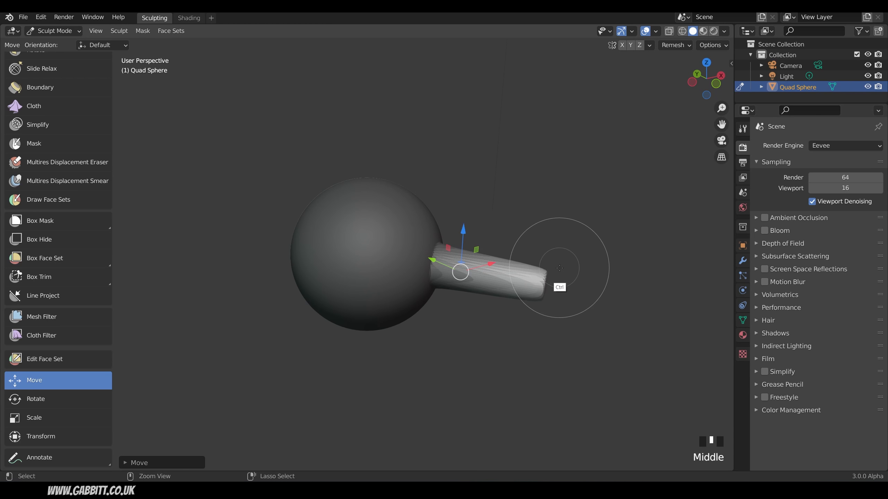
Voxel-remesh the mesh and smooth the extruded cylinder's surface and its joint with the sphere
key("ctrl+r")
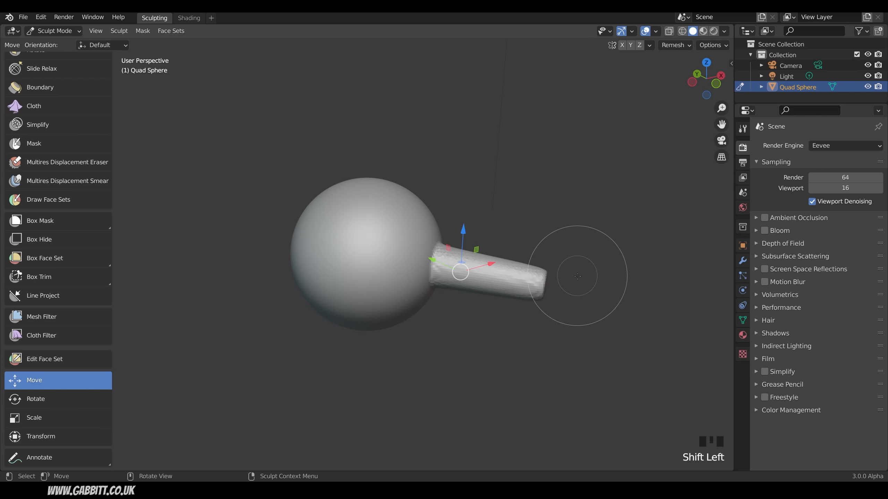
mouse_move(521, 276)
middle_mouse_down()
mouse_move(553, 271)
mouse_move(544, 270)
middle_mouse_up()
mouse_move(80, 167)
middle_mouse_down()
mouse_move(79, 460)
mouse_move(74, 225)
mouse_move(69, 379)
middle_mouse_up()
left_click(59, 68)
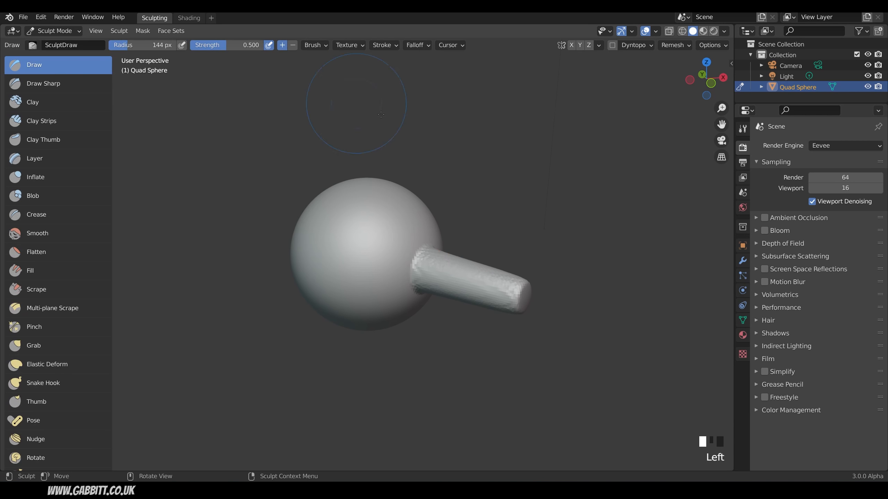
left_click_drag(520, 260, 498, 232, "shift")
left_click_drag(412, 281, 425, 272, "shift")
mouse_move(451, 238)
middle_mouse_down()
mouse_move(416, 252)
mouse_move(354, 229)
middle_mouse_up()
left_click_drag(354, 229, 321, 167, "shift")
middle_click_drag(419, 285, 492, 260)
left_click_drag(432, 233, 471, 190, "shift")
middle_click_drag(554, 248, 617, 264)
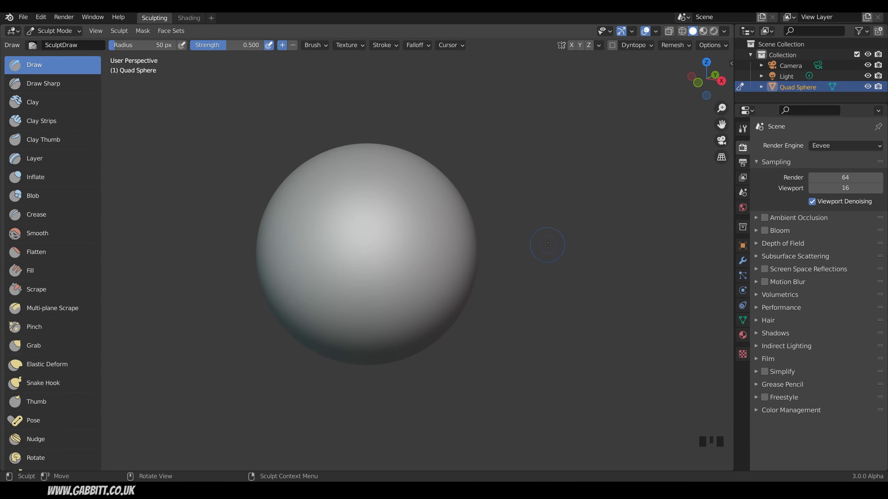
Shape the sphere into a head with the Grab brush using X symmetry, and voxel-remesh it
left_click(33, 345)
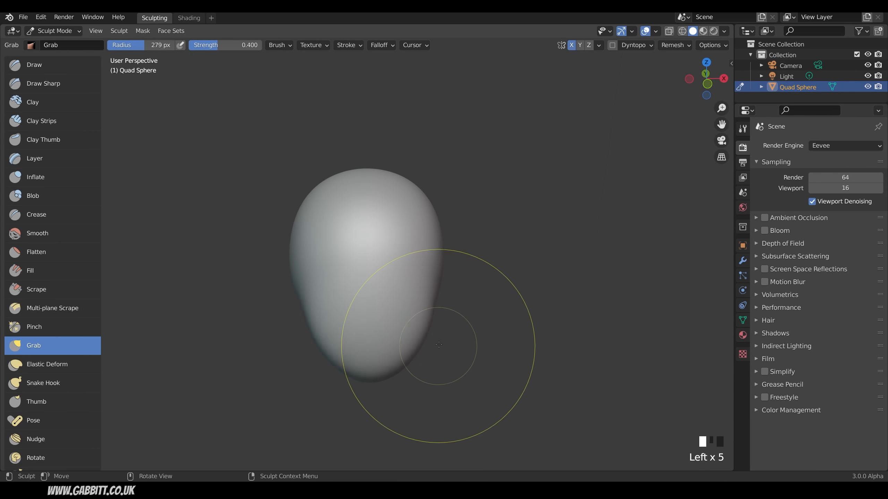
left_click_drag(406, 337, 285, 293)
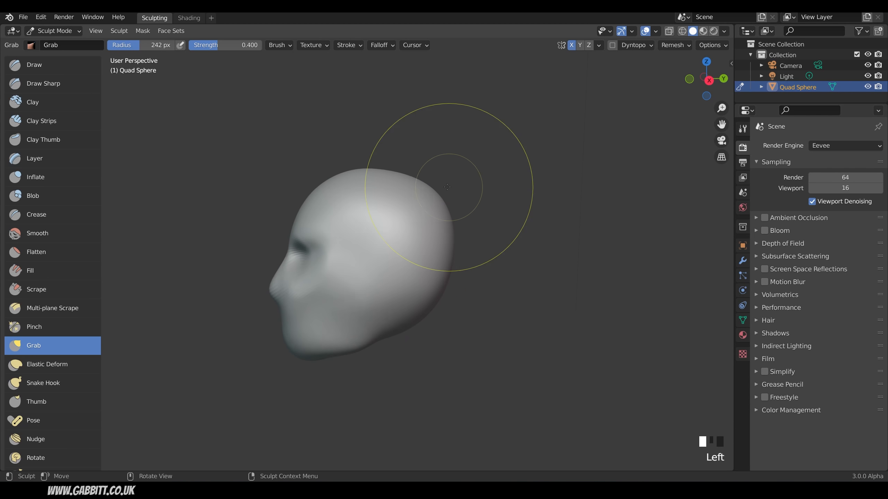
key("ctrl+r")
mouse_move(505, 300)
middle_mouse_down()
mouse_move(402, 264)
mouse_move(432, 253)
mouse_move(568, 346)
mouse_move(400, 340)
mouse_move(383, 319)
middle_mouse_up()
middle_click_drag(433, 339, 423, 308)
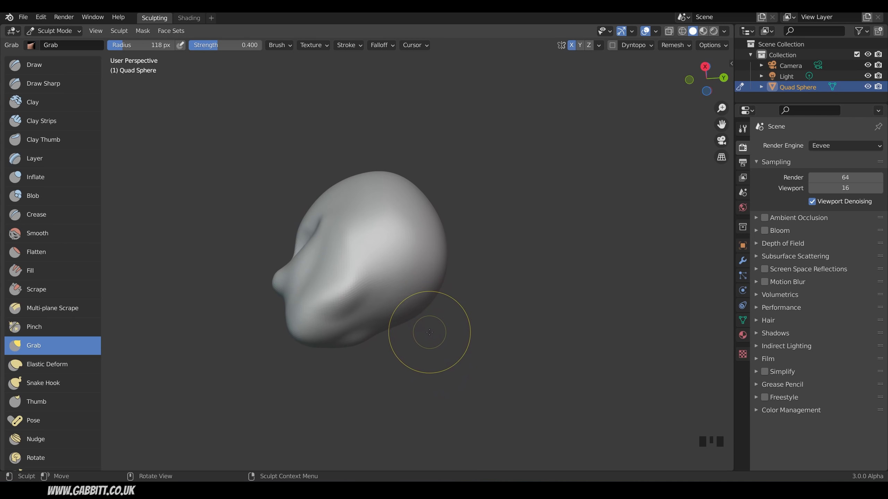
Mask a neck-sized patch on the underside of the head with the Mask brush at 62 px radius, and invert the mask
key("m")
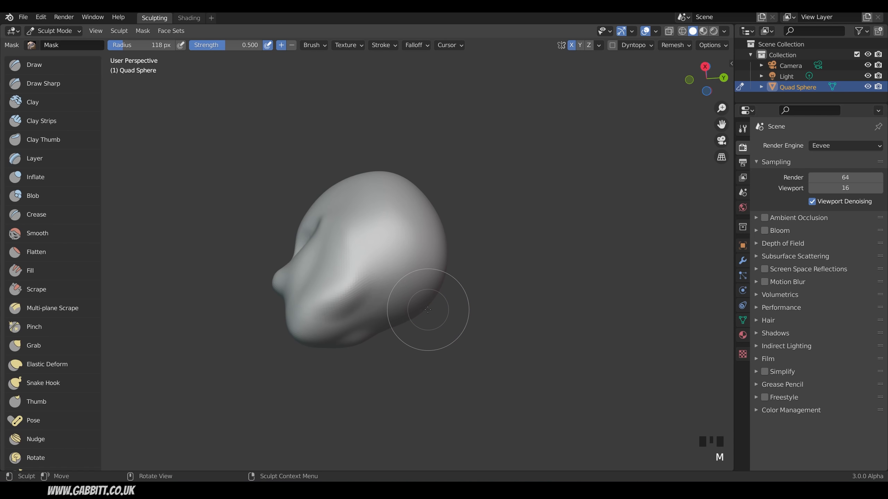
key("f")
left_click(448, 307)
mouse_move(406, 326)
middle_mouse_down()
mouse_move(414, 272)
mouse_move(406, 276)
middle_mouse_up()
left_click_drag(407, 276, 411, 265)
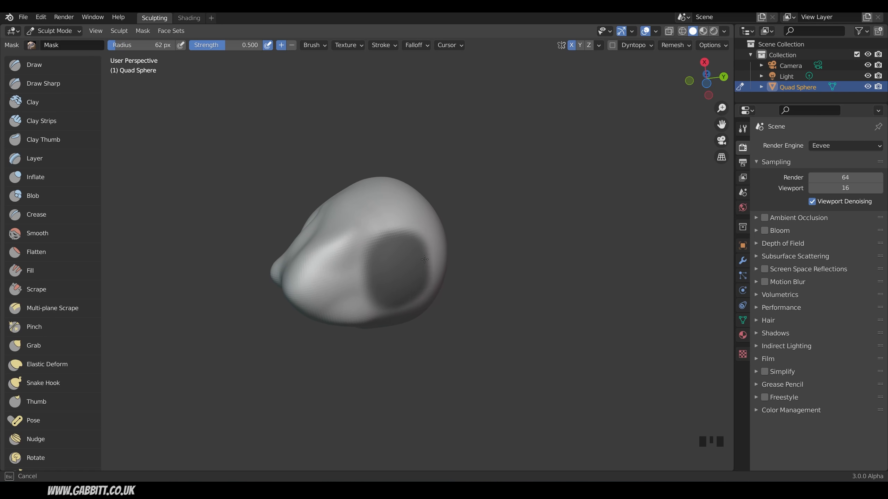
key("ctrl+i")
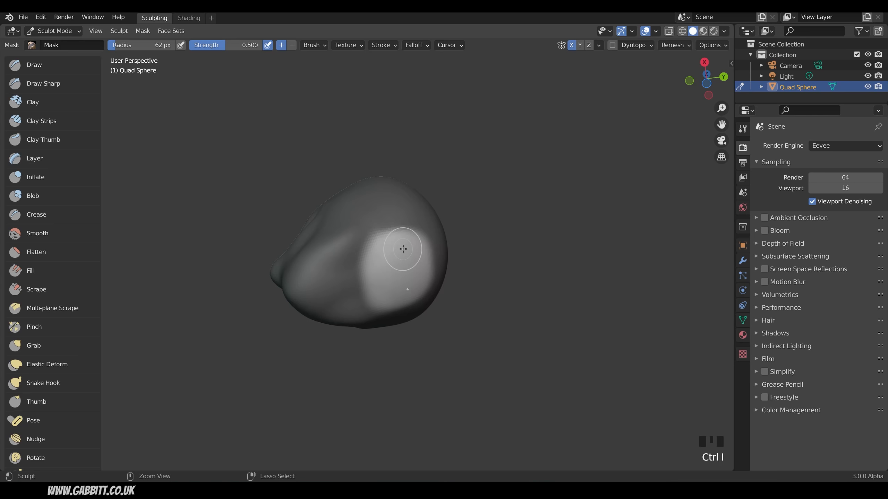
Extrude the unmasked patch downward from the head into a neck with the Move tool in the right side view
middle_click_drag(59, 434, 59, 120)
middle_click_drag(50, 406, 50, 313)
left_click(55, 385)
key("KP_3")
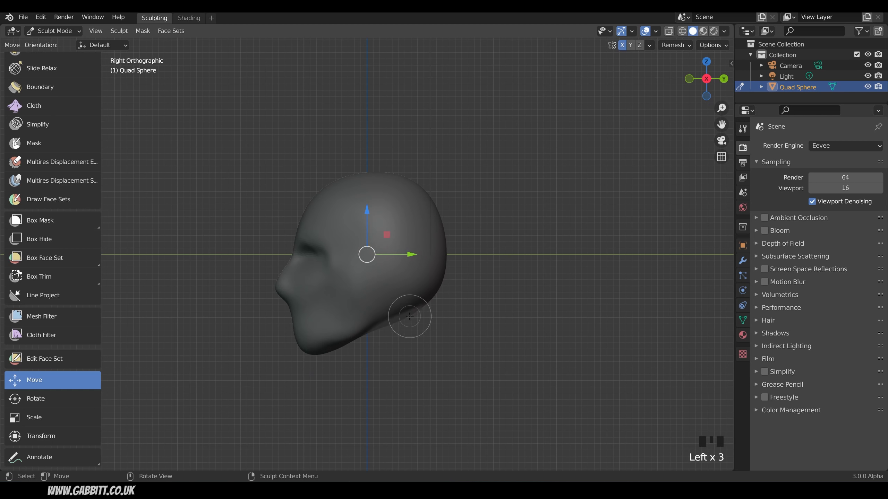
mouse_move(405, 329)
left_mouse_down()
mouse_move(388, 377)
mouse_move(398, 411)
mouse_move(398, 397)
mouse_move(385, 402)
left_mouse_up()
Reshape the extruded neck with the Grab brush, pulling its sides and lower end outward
middle_click_drag(454, 293, 461, 275)
scroll(74, 164, "up", 8)
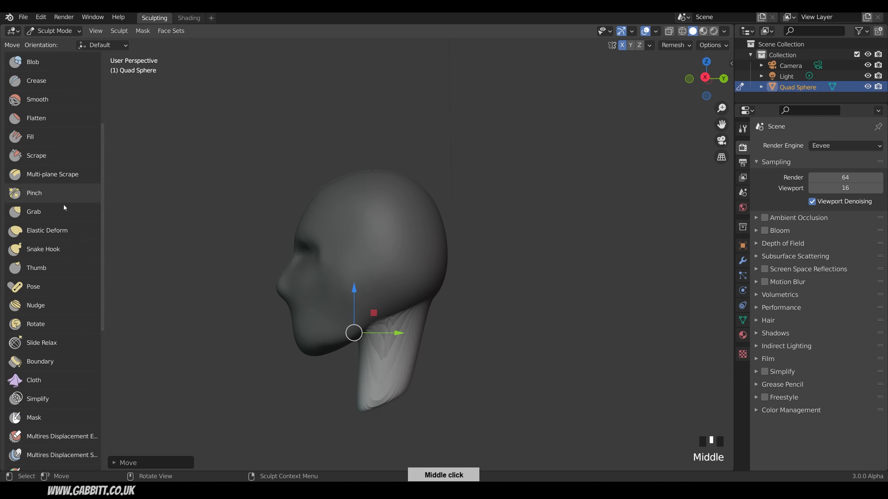
left_click(52, 212)
left_click_drag(415, 383, 421, 381)
middle_click_drag(421, 381, 392, 388)
left_click_drag(405, 374, 418, 371)
middle_click_drag(417, 350, 405, 367)
middle_click_drag(419, 325, 416, 338)
left_click_drag(416, 339, 431, 360)
mouse_move(431, 360)
middle_mouse_down()
mouse_move(465, 346)
mouse_move(474, 325)
middle_mouse_up()
Enlarge the Grab brush to 190 px radius and flare the base of the neck at the back and front
key("f")
left_click(504, 376)
left_click_drag(434, 392, 470, 377)
middle_click_drag(470, 376, 463, 337)
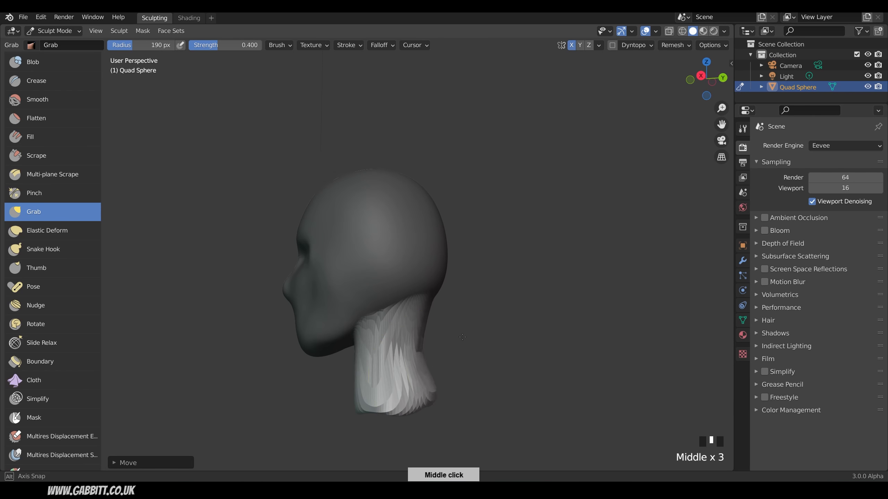
left_click_drag(430, 381, 436, 388)
middle_click_drag(436, 378, 454, 373)
mouse_move(384, 401)
left_mouse_down()
mouse_move(381, 409)
mouse_move(375, 389)
left_mouse_up()
mouse_move(376, 390)
middle_mouse_down()
mouse_move(477, 327)
mouse_move(506, 288)
mouse_move(496, 308)
middle_mouse_up()
Clear the mask, voxel-remesh the head, and smooth and even out the neck and its base
key("alt+m")
key("ctrl+r")
left_click_drag(430, 333, 412, 377, "shift")
mouse_move(412, 376)
middle_mouse_down()
mouse_move(441, 349)
mouse_move(480, 192)
mouse_move(398, 313)
middle_mouse_up()
left_click_drag(328, 409, 324, 403)
middle_click_drag(328, 402, 320, 402)
left_click_drag(328, 411, 331, 406)
Extrude the ears from the sides of the head with the Move tool, using an inverted mask over the ear areas
middle_click_drag(567, 311, 453, 322)
middle_click_drag(431, 226, 520, 332)
key("m")
key("KP_3")
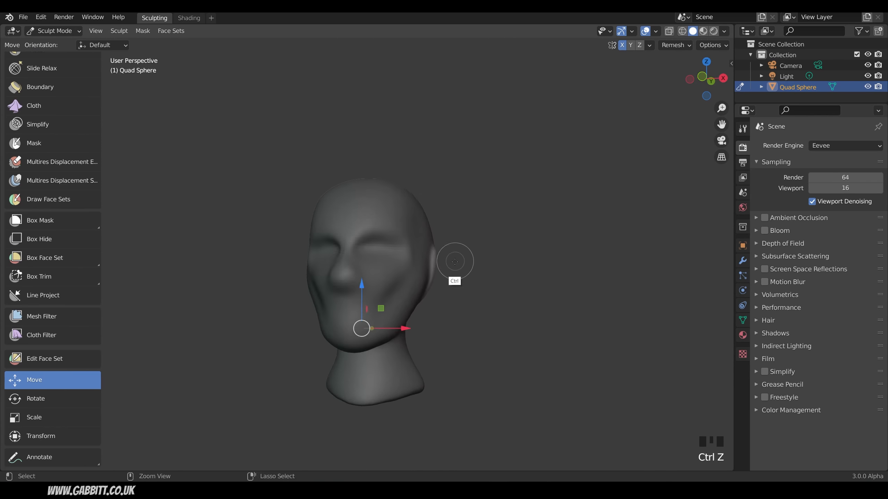
left_click_drag(405, 330, 394, 339)
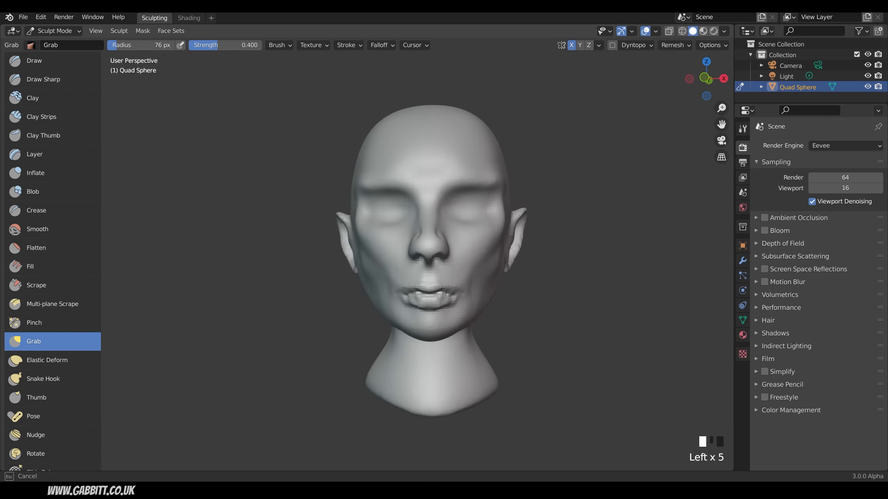
Refine the shape of the face and ears with the Grab brush and smoothing
left_click_drag(575, 192, 574, 193, "shift")
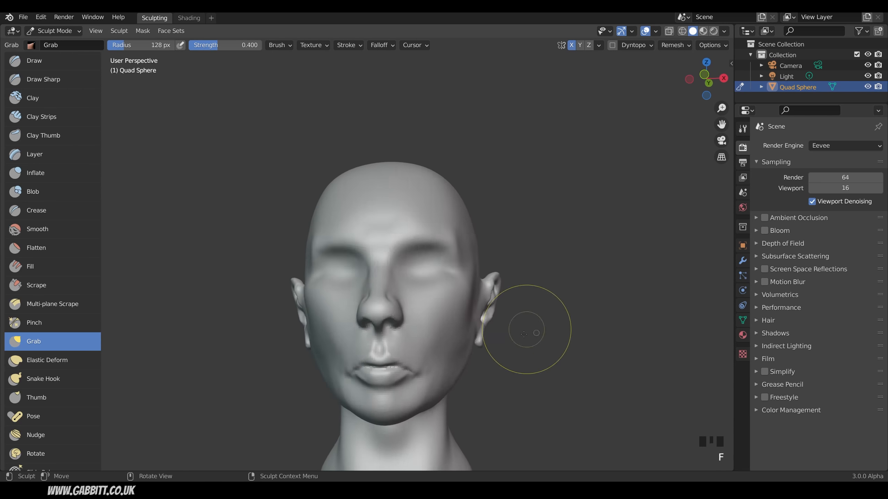
middle_click_drag(513, 266, 424, 199)
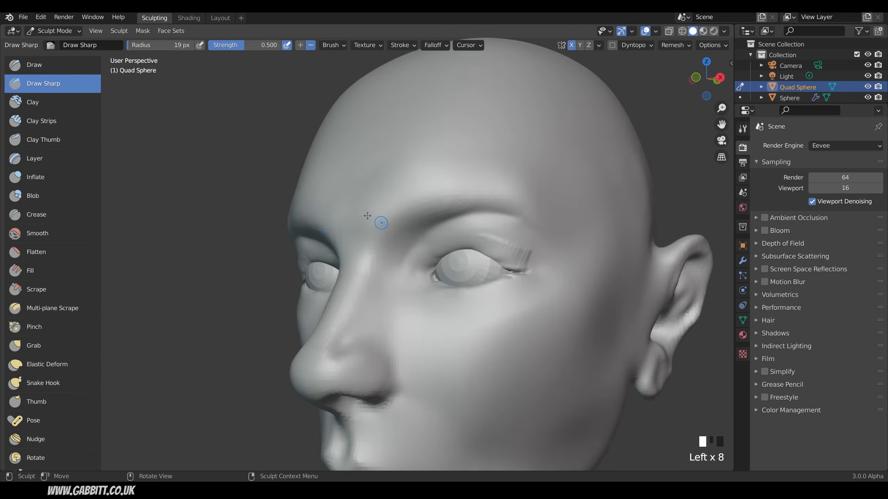
middle_click_drag(420, 245, 397, 286)
key("ctrl+Tab")
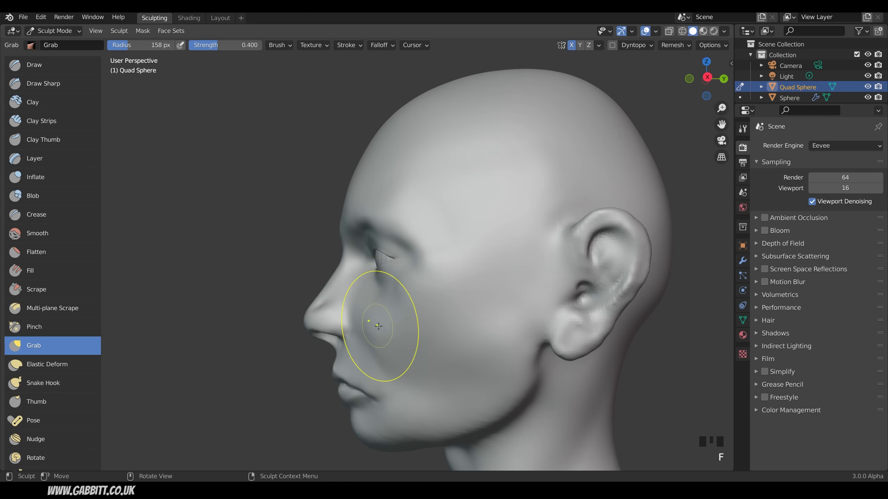
middle_click_drag(395, 303, 413, 287)
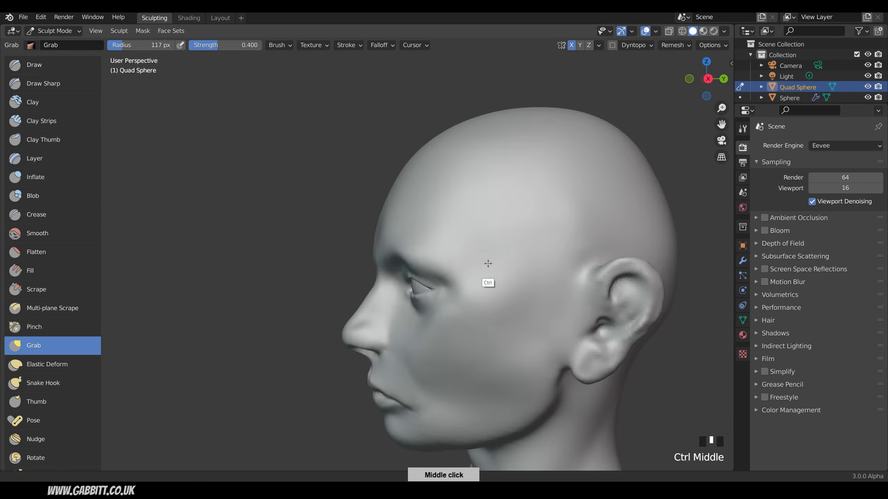
Detail the facial features with the Draw Sharp and Crease brushes, and view the finished head from the front
left_click(56, 83)
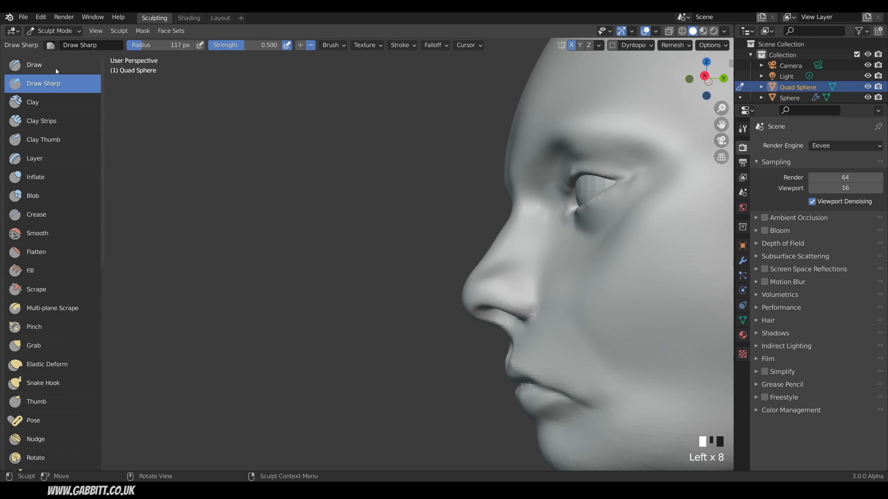
left_click(36, 214)
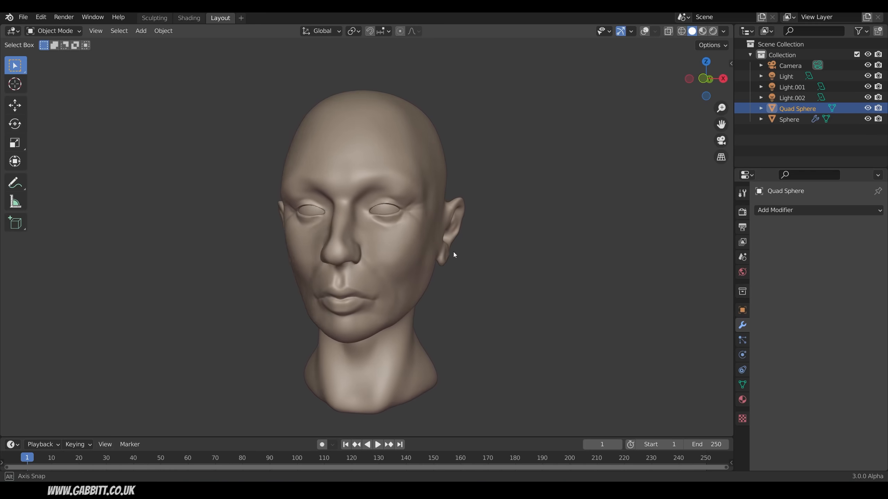
middle_click_drag(523, 253, 390, 237)
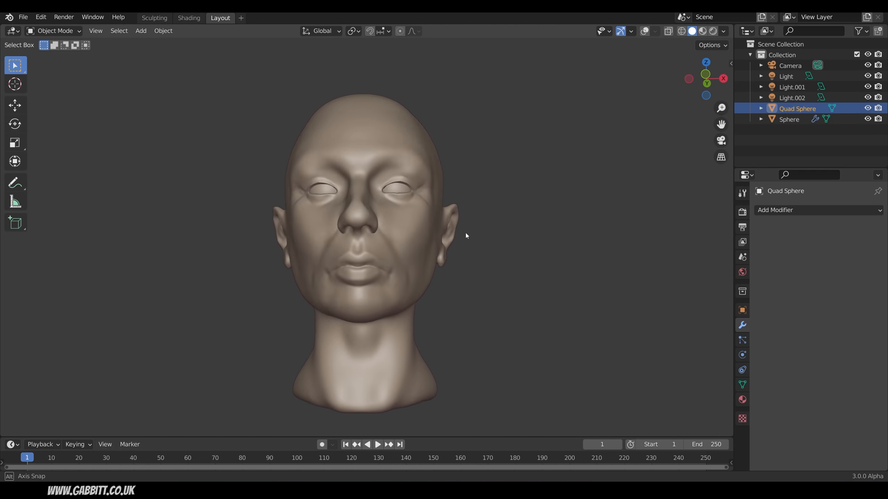